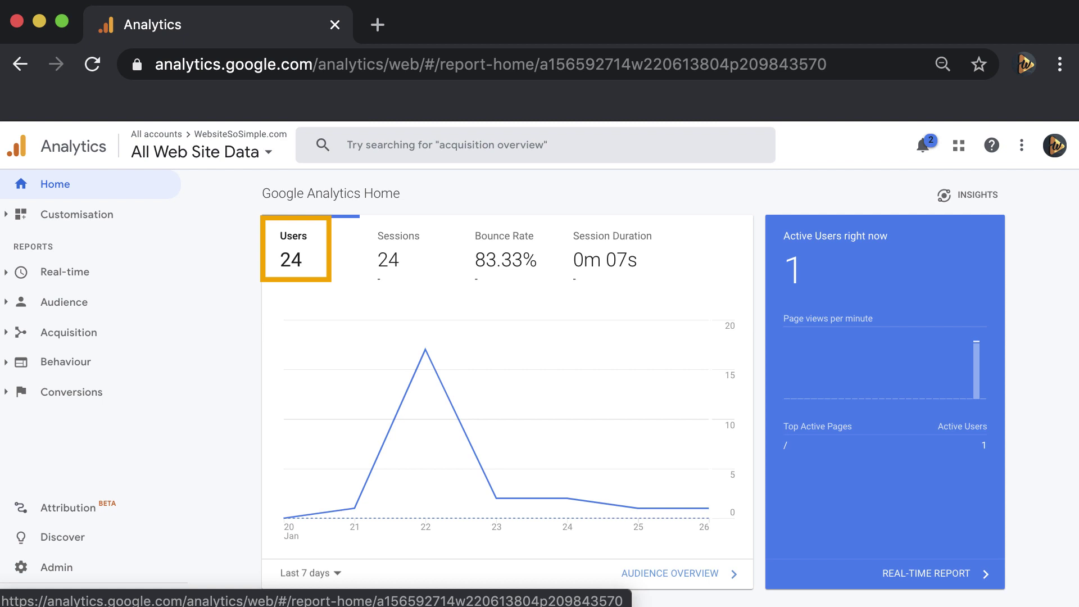
# - Go to google.com/analytics and choose 'Start for free' to reach the Google sign-in page
pyautogui.scroll(-7, 207, 287)
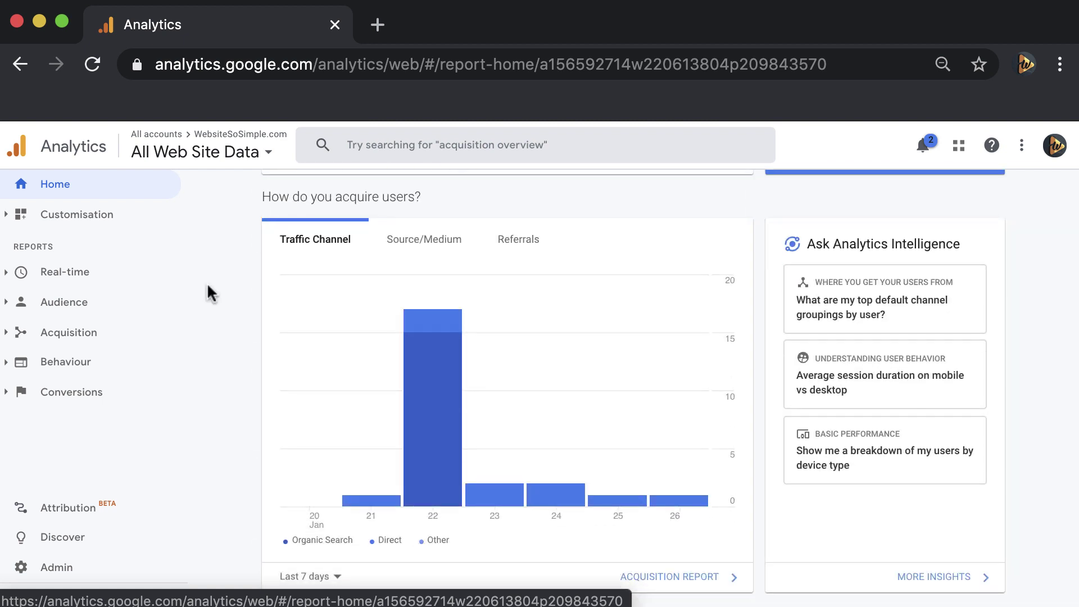
pyautogui.scroll(-12, 208, 290)
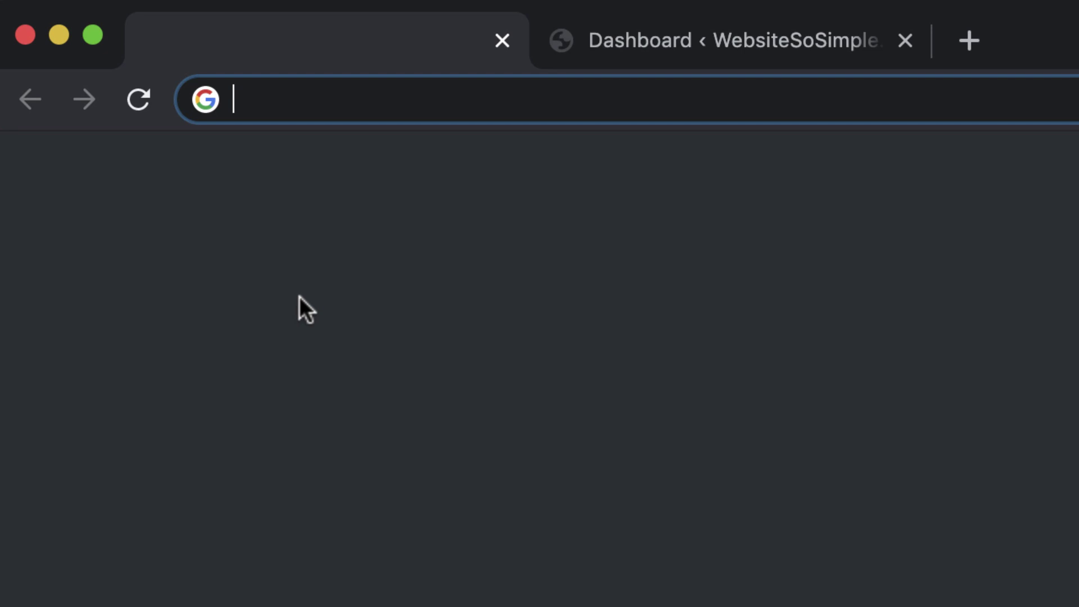
pyautogui.write('google.com/analytics')
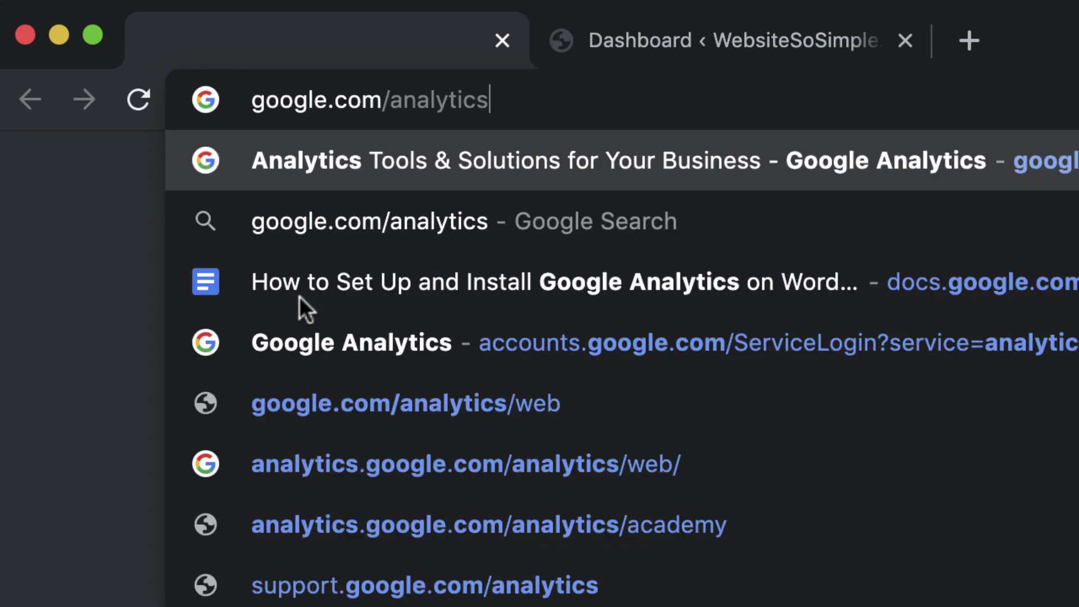
pyautogui.press('Return')
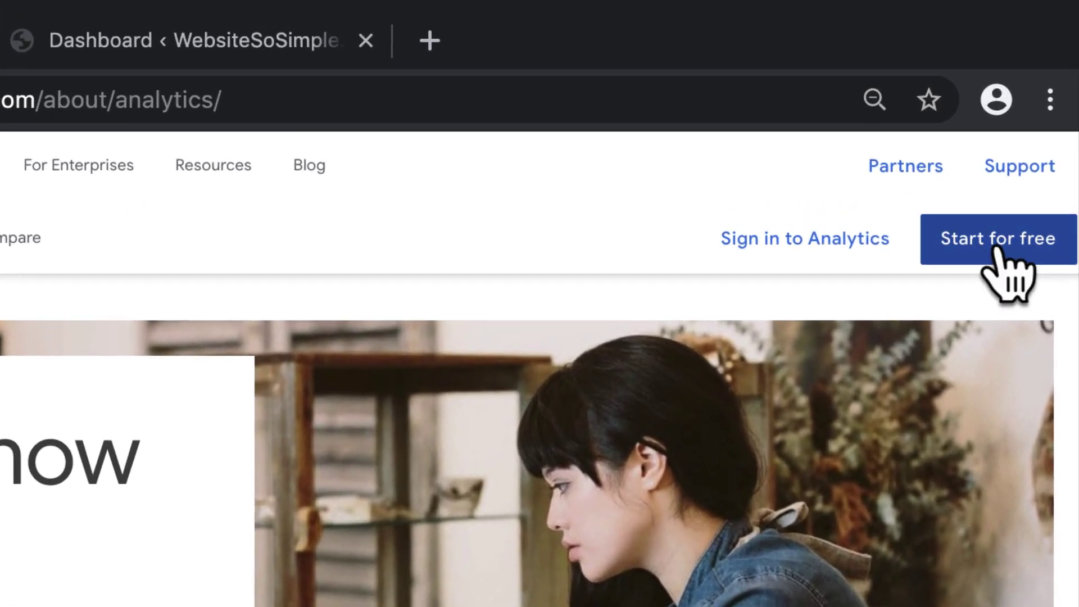
pyautogui.click(998, 243)
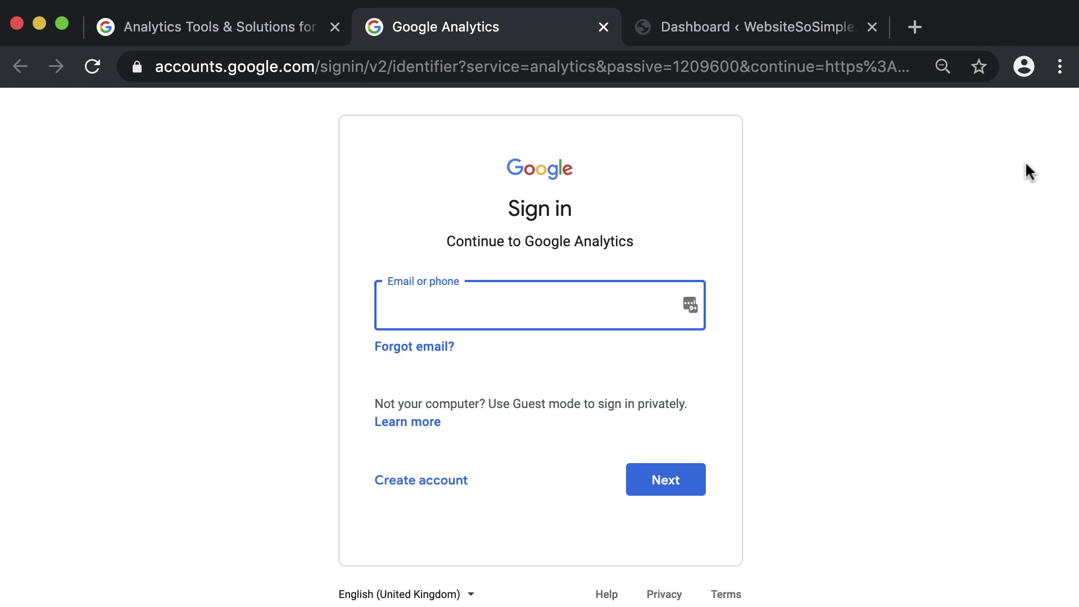
# - Sign in with the website's Google account name and its saved password
pyautogui.write('websitesosimple')
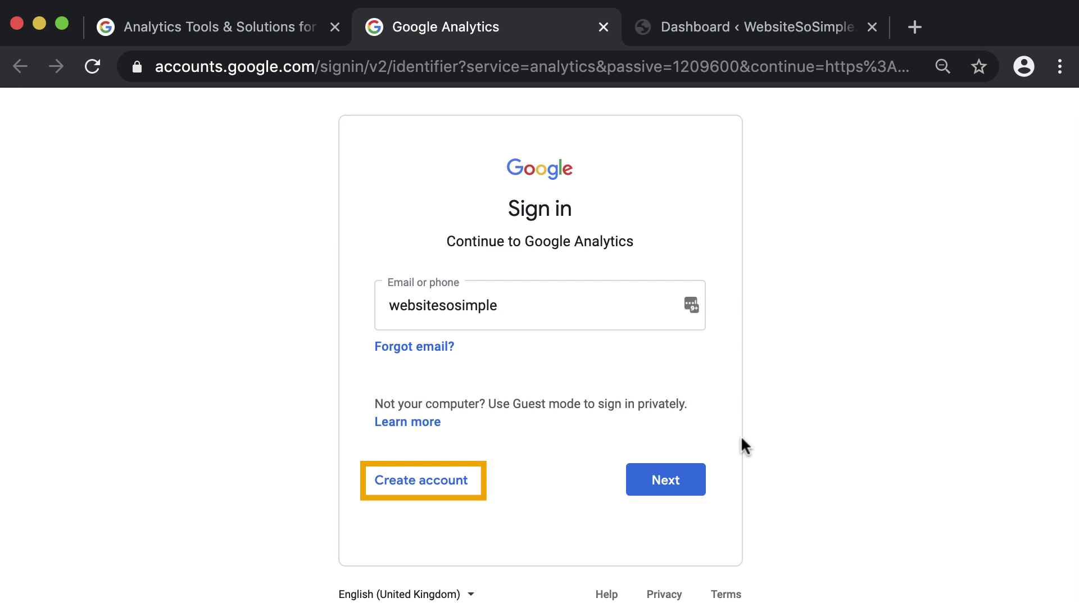
pyautogui.click(681, 471)
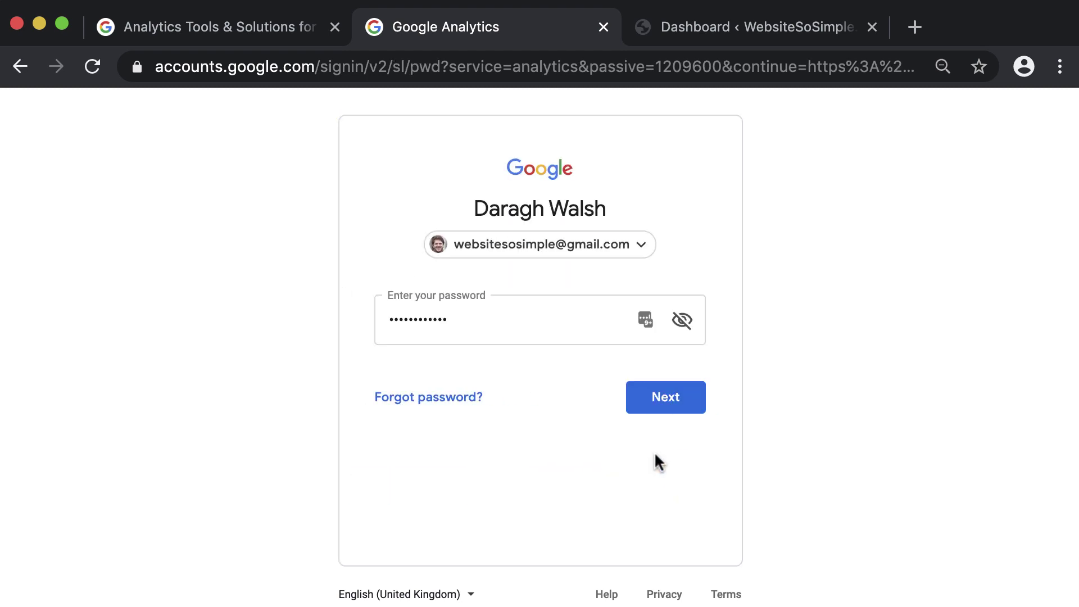
pyautogui.click(661, 400)
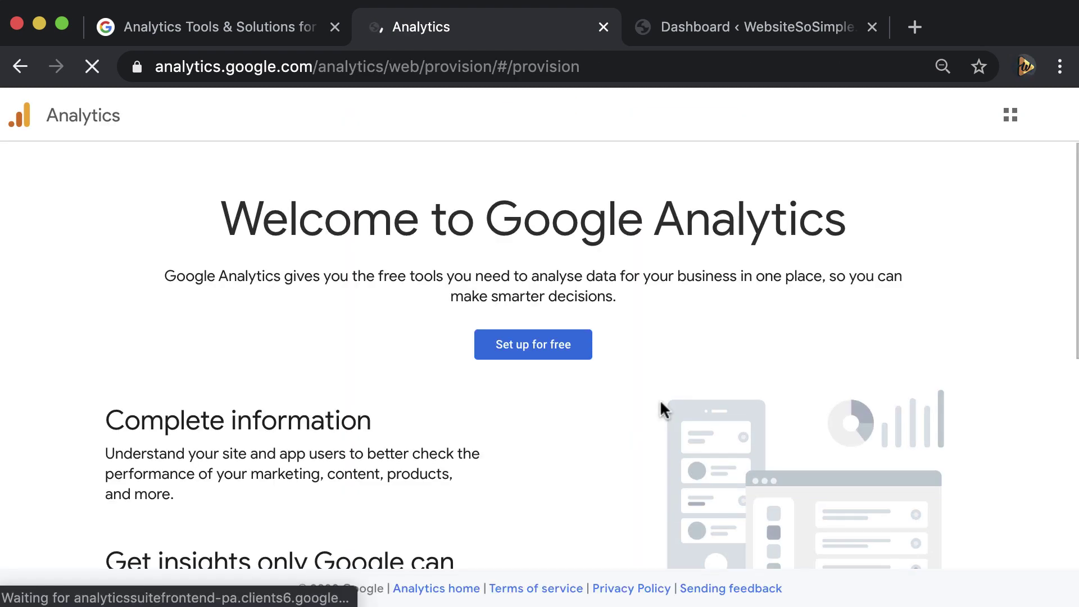
# - Create a new Analytics account named 'Website' and keep Web as the platform to measure
pyautogui.click(523, 344)
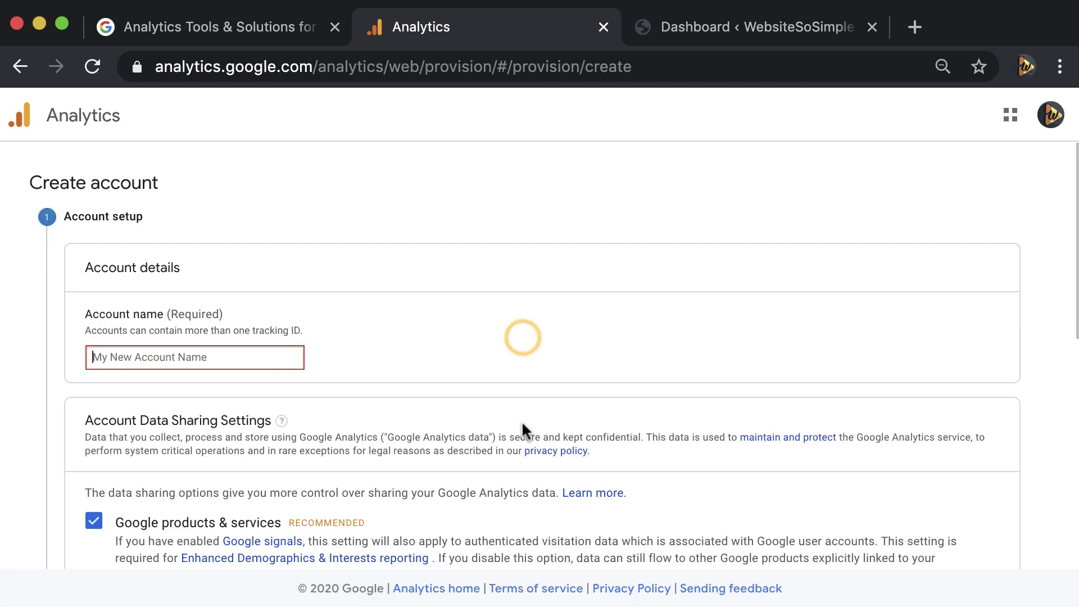
pyautogui.write('Website So Simple')
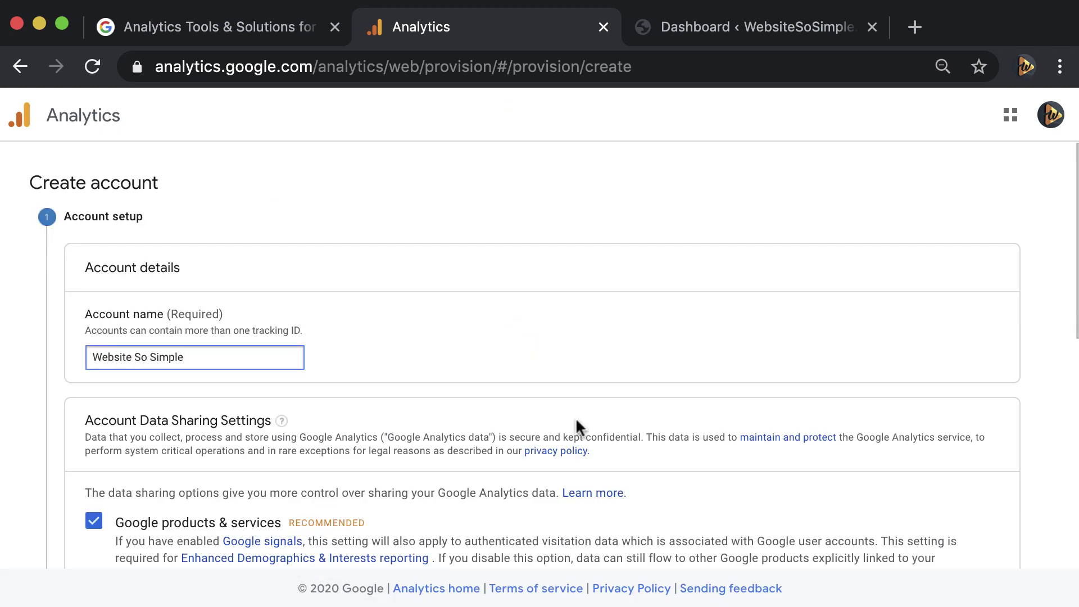
pyautogui.scroll(-10, 578, 428)
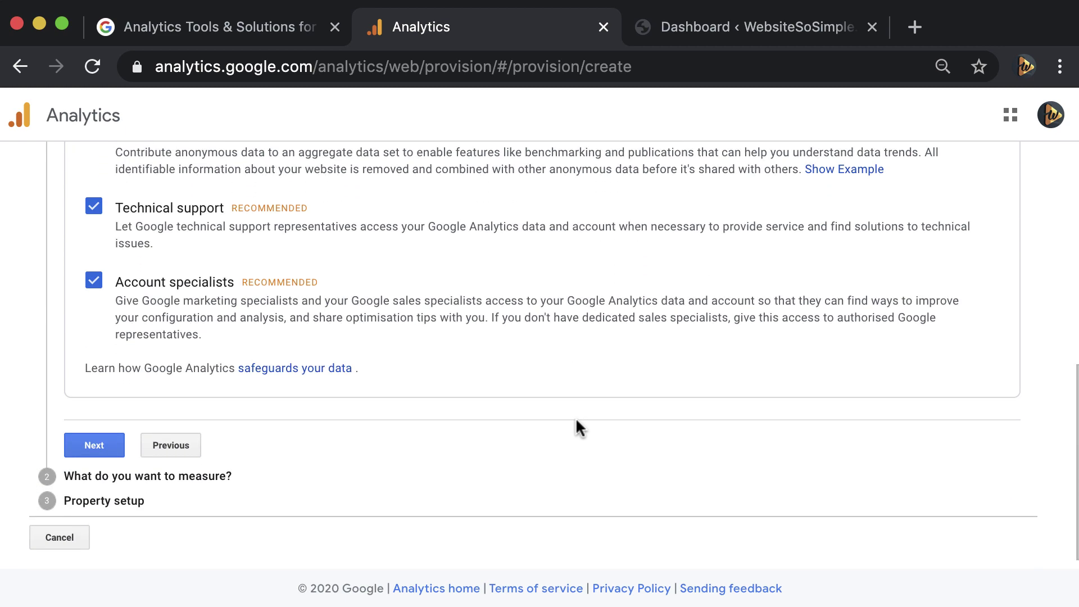
pyautogui.click(95, 459)
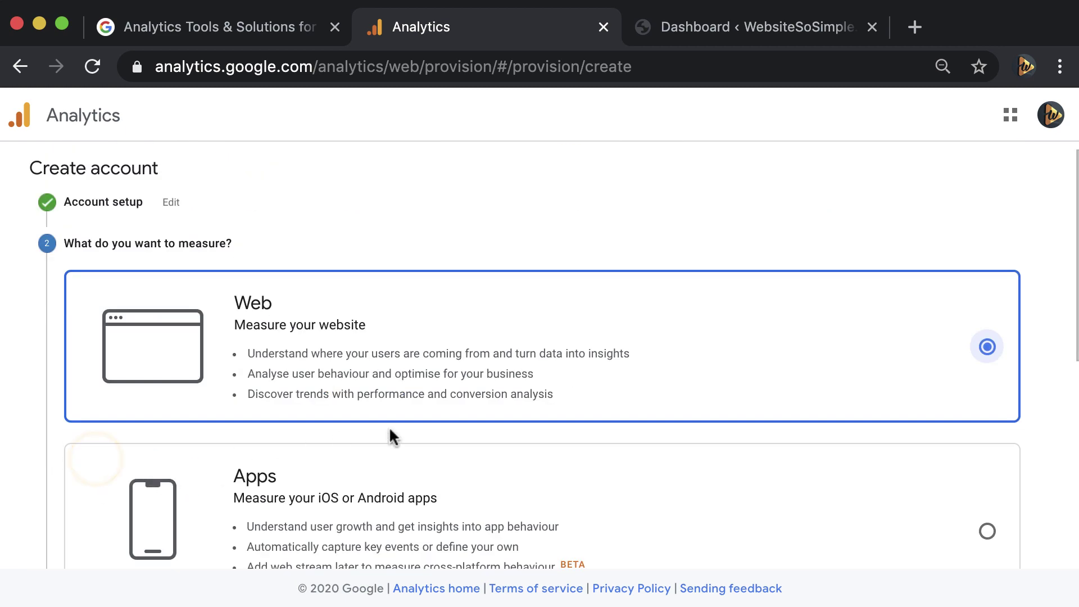
pyautogui.scroll(-5, 448, 388)
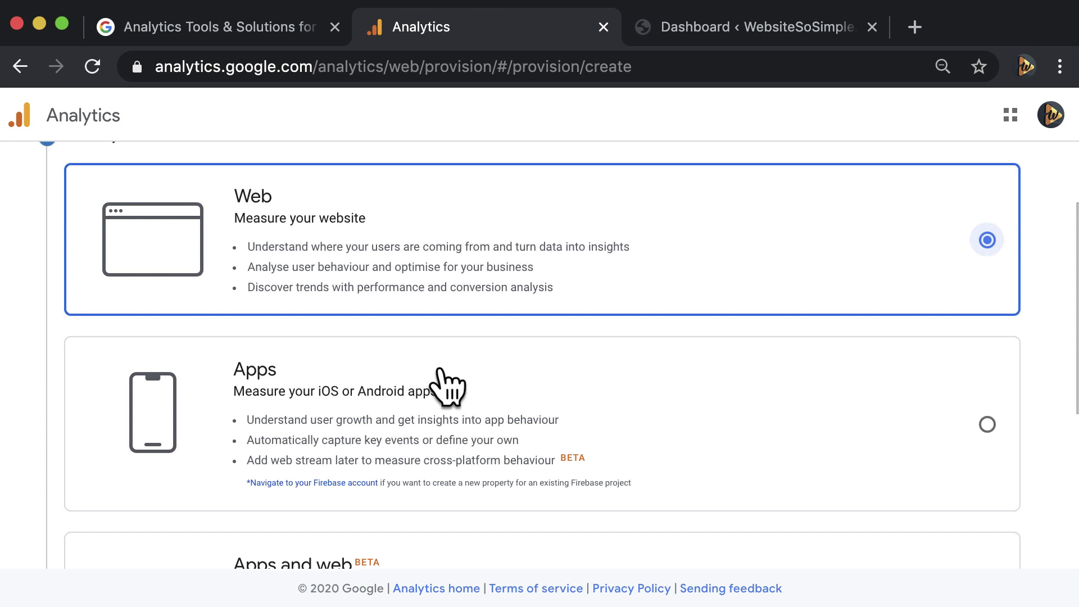
pyautogui.scroll(-3, 448, 388)
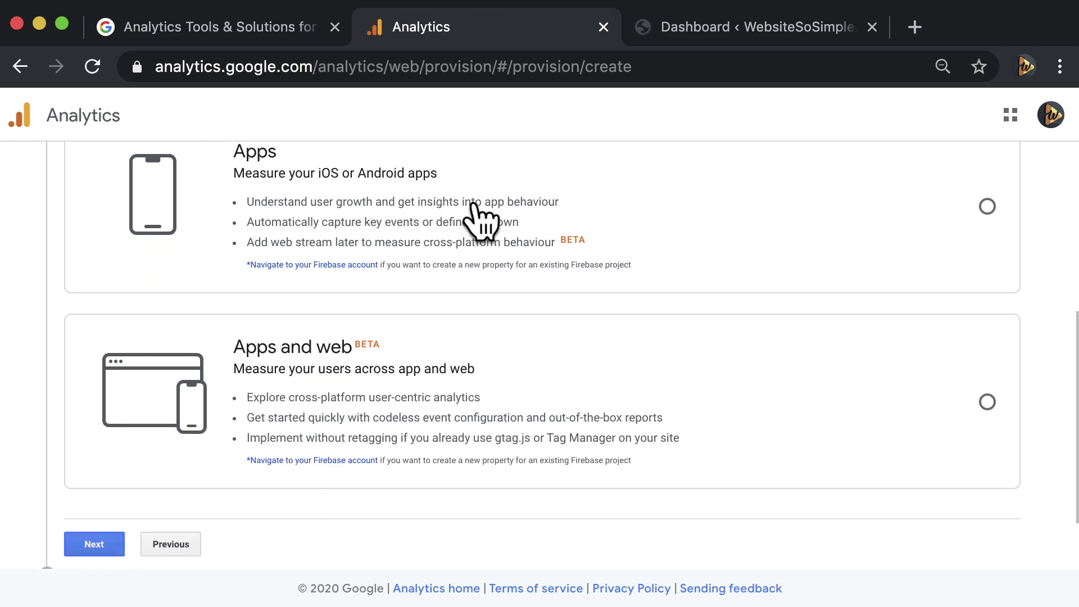
pyautogui.click(79, 458)
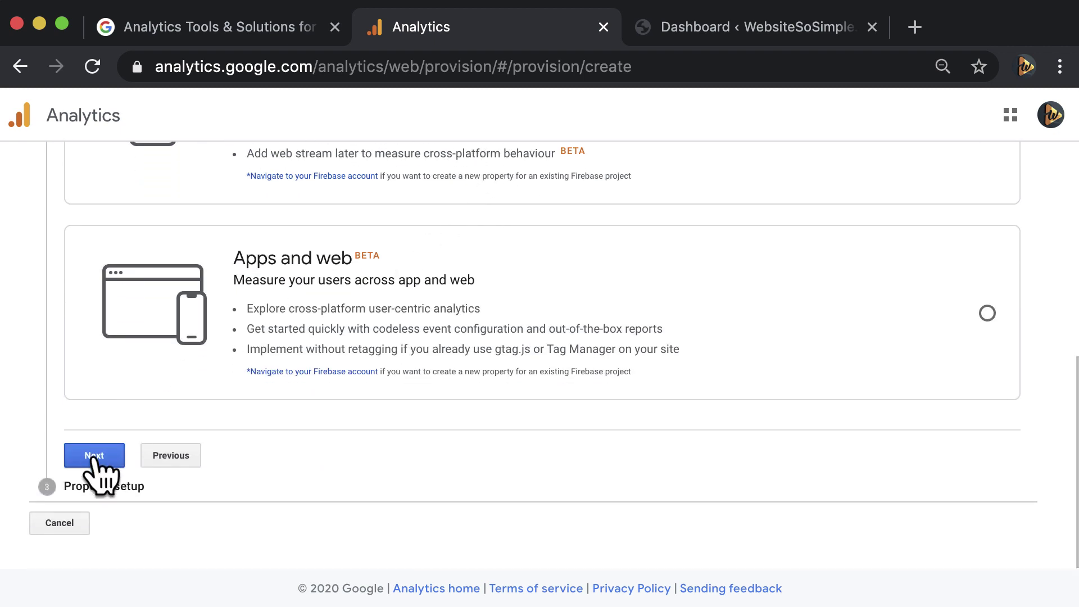
# - Enter WebsiteSoSimple.com as the website name and reuse it as the https website URL
pyautogui.click(251, 248)
pyautogui.write('WebsiteSoSimple.com')
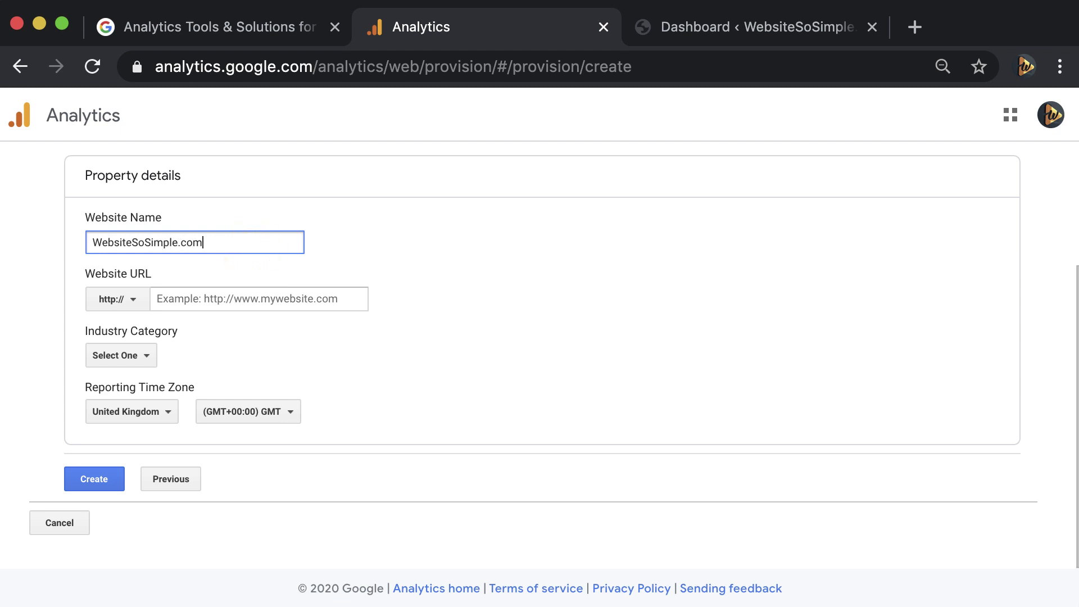
pyautogui.moveTo(220, 243); pyautogui.dragTo(89, 243)
pyautogui.press('super+c')
pyautogui.click(201, 298)
pyautogui.press('super+v')
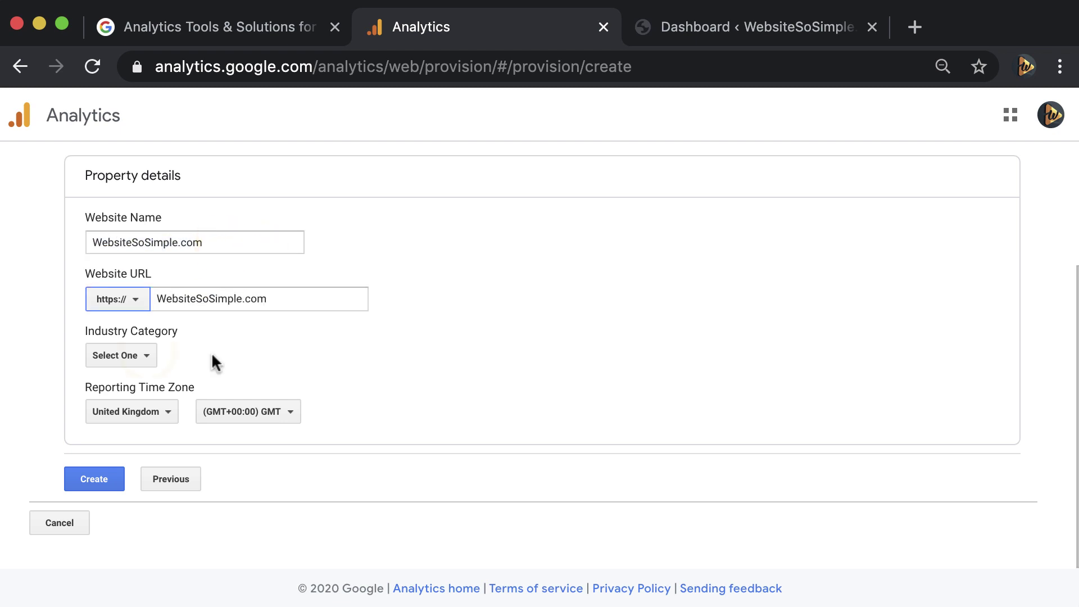
# - Choose the Jobs and Education industry and the Ireland time zone, then create the property
pyautogui.click(150, 354)
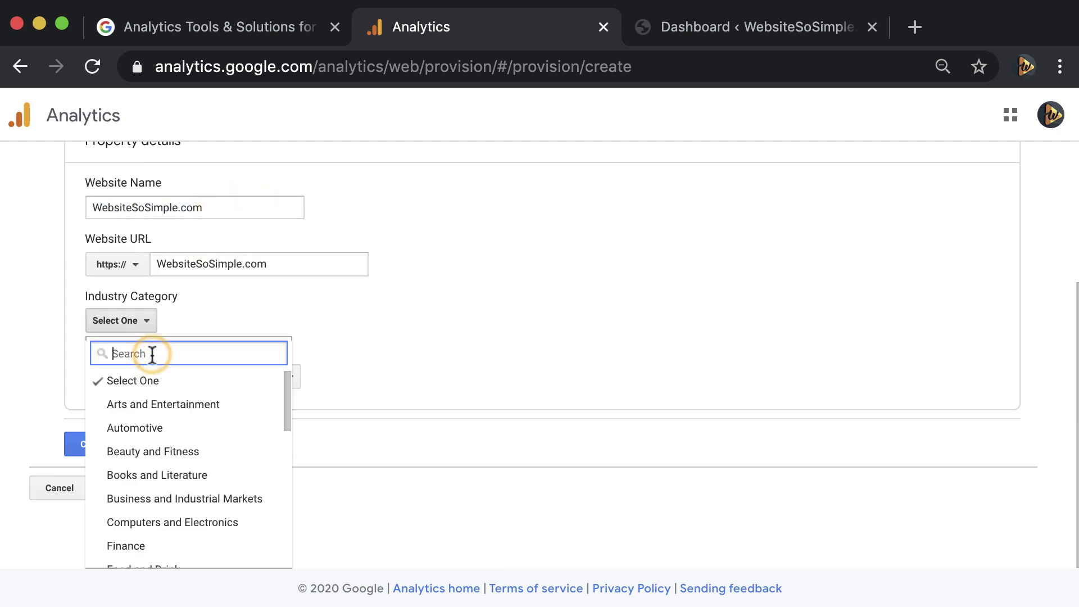
pyautogui.scroll(-5, 234, 441)
pyautogui.click(211, 482)
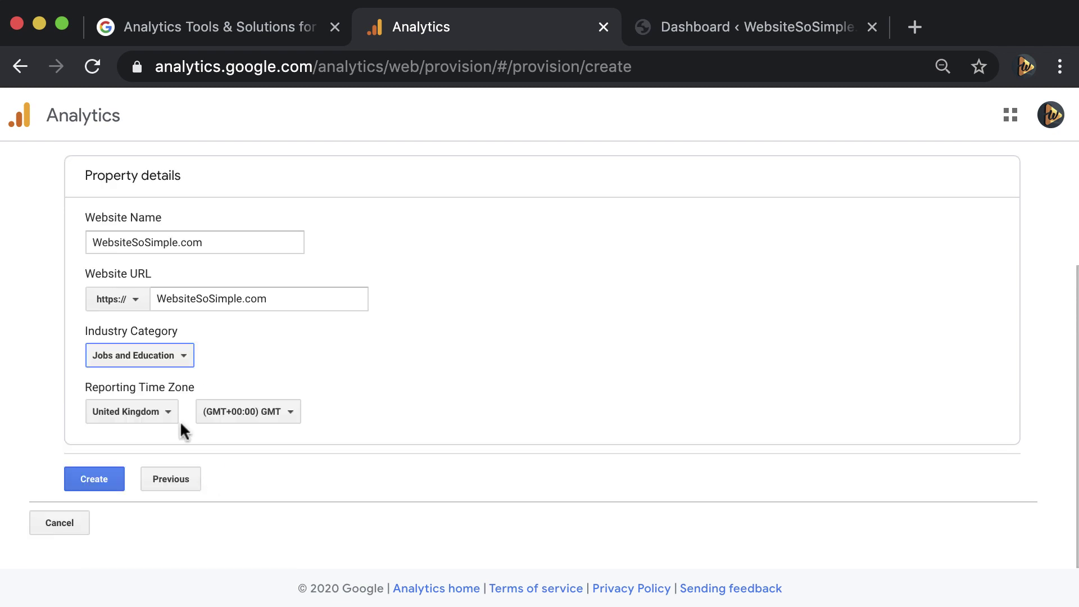
pyautogui.click(168, 413)
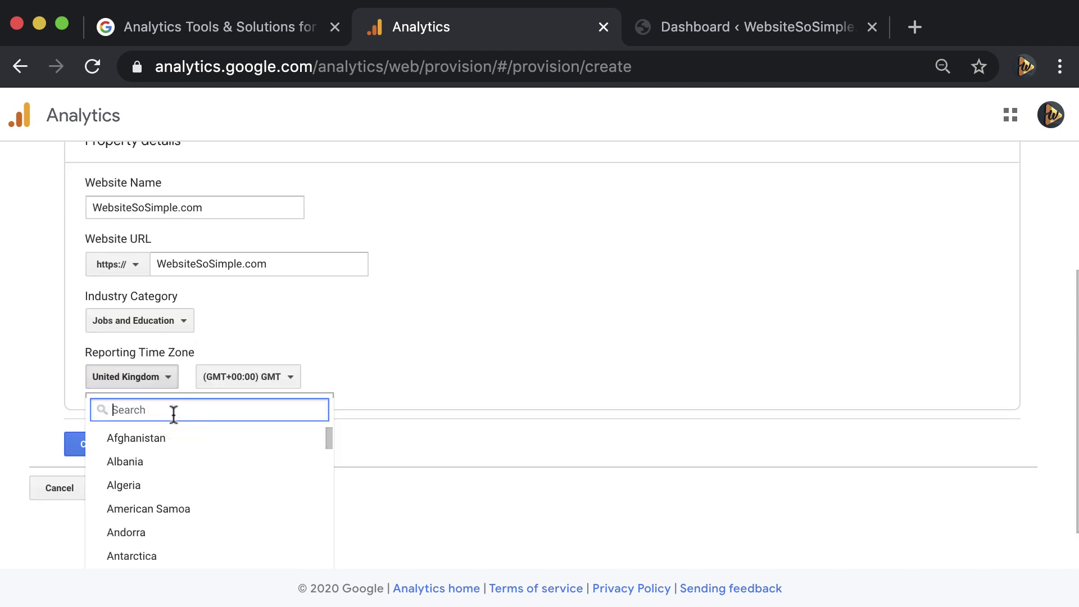
pyautogui.write('ireland')
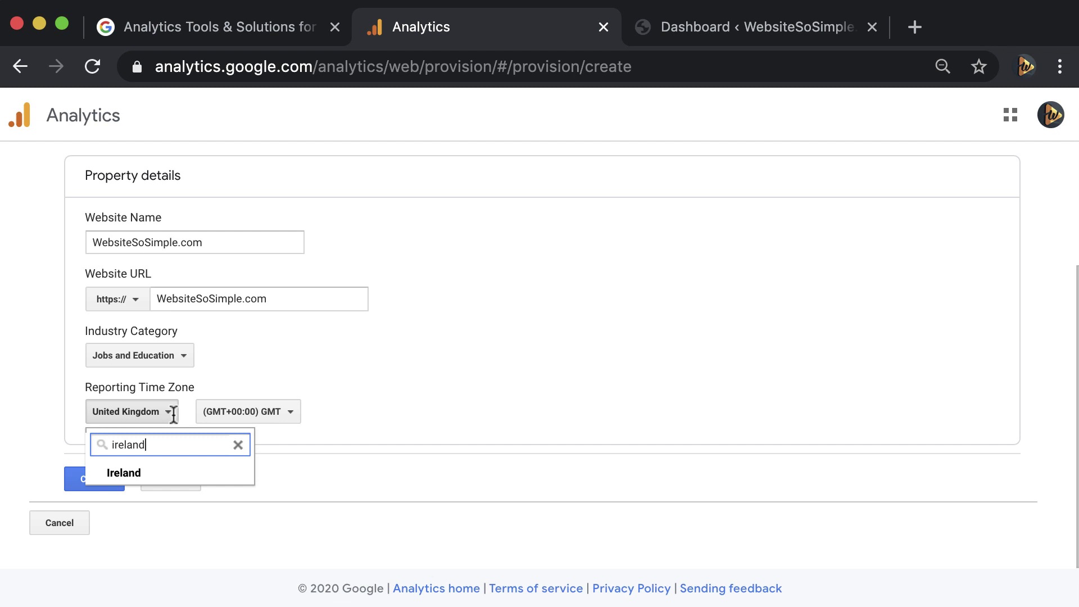
pyautogui.click(176, 474)
pyautogui.click(104, 484)
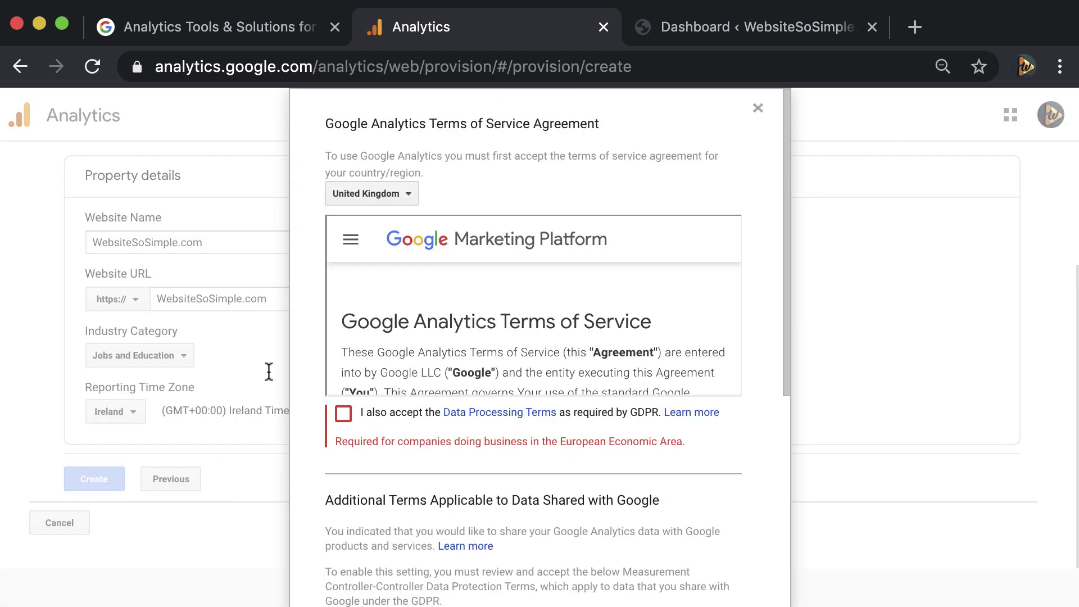
# - Accept the terms of service for Ireland, including the GDPR and Controller-Controller data terms
pyautogui.click(413, 195)
pyautogui.write('Ireland')
pyautogui.click(364, 254)
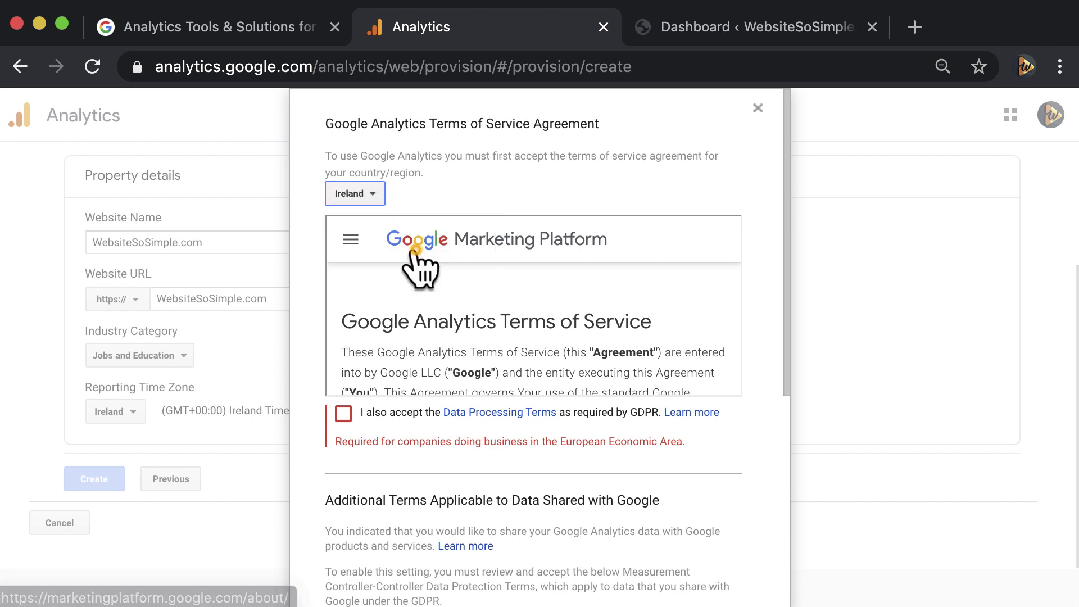
pyautogui.click(343, 414)
pyautogui.scroll(-5, 390, 414)
pyautogui.scroll(-1, 390, 414)
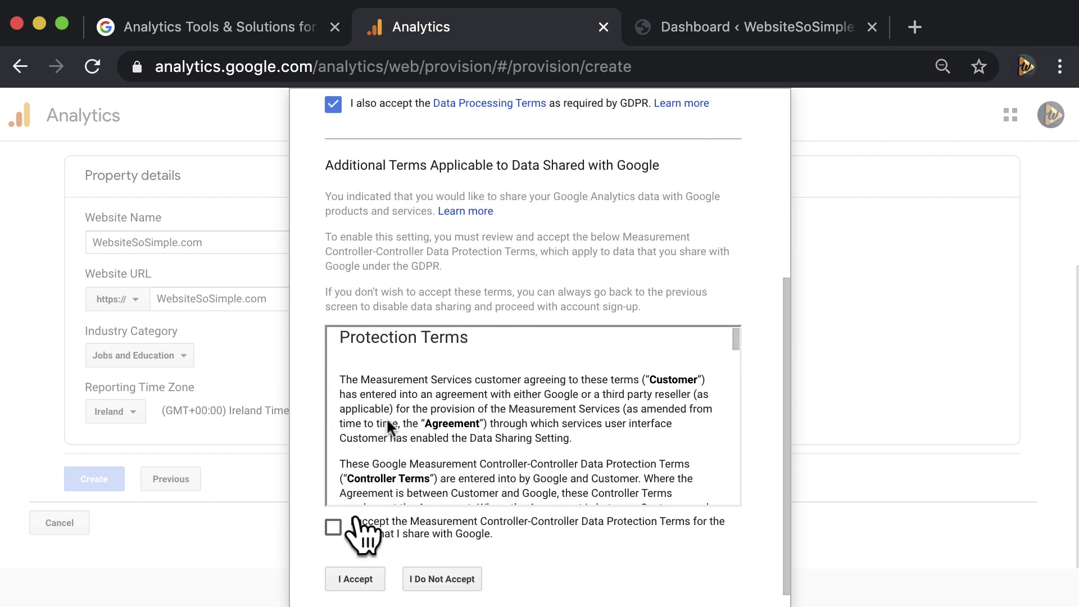
pyautogui.click(338, 528)
pyautogui.click(356, 579)
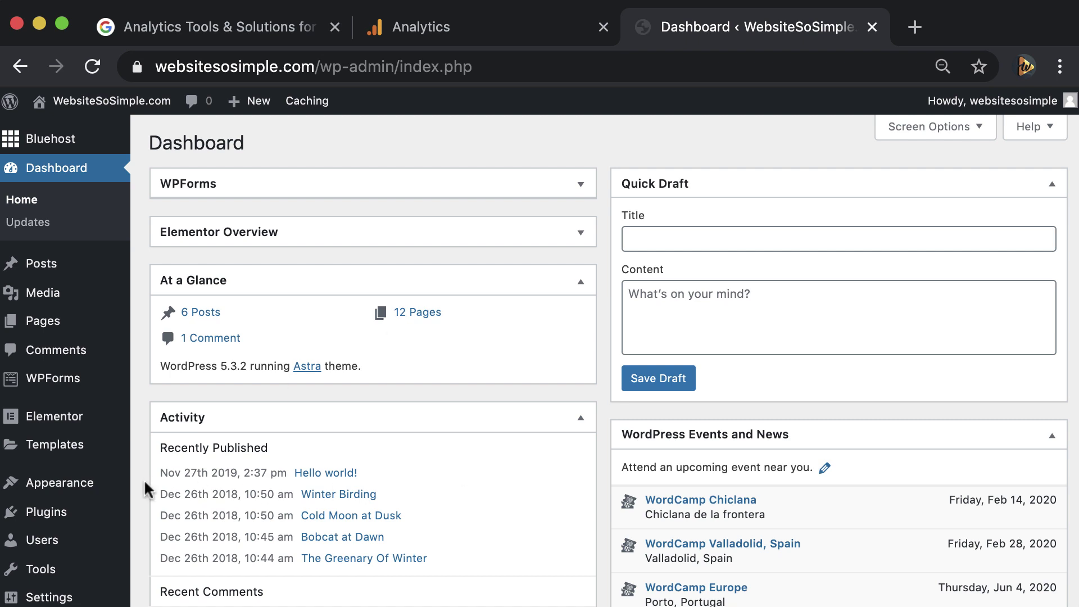
# - Search 'monster' under Plugins > Add New, then install and activate MonsterInsights
pyautogui.moveTo(116, 519)
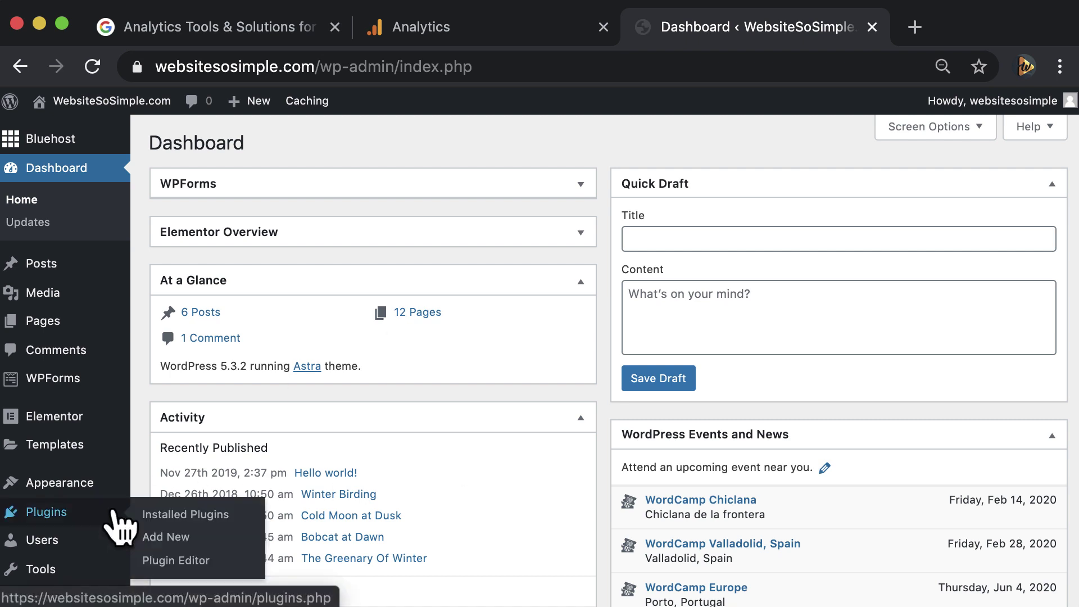
pyautogui.click(221, 537)
pyautogui.click(914, 185)
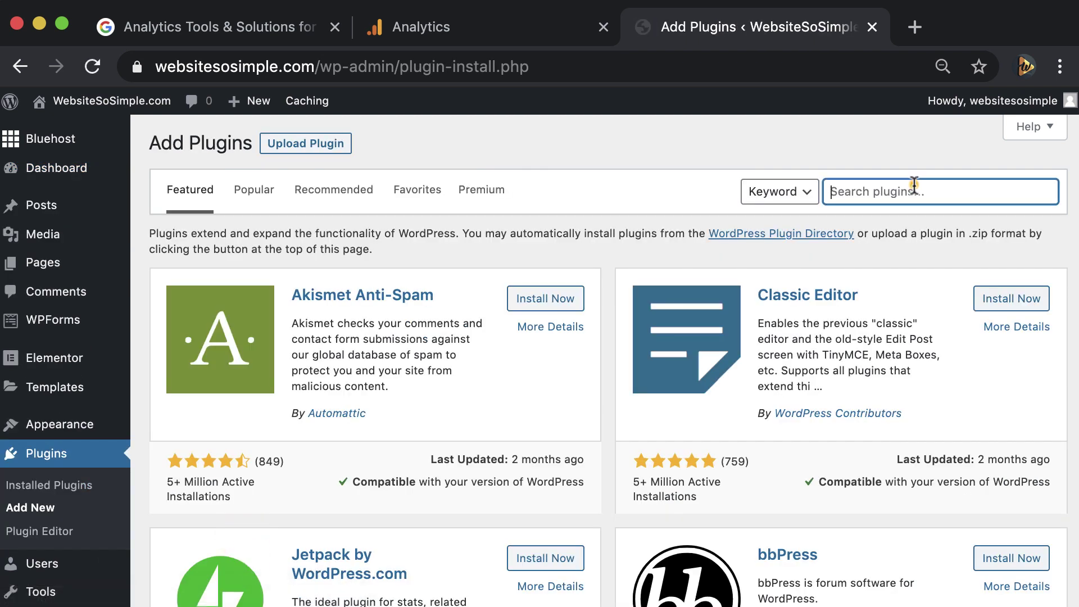
pyautogui.write('monster insights')
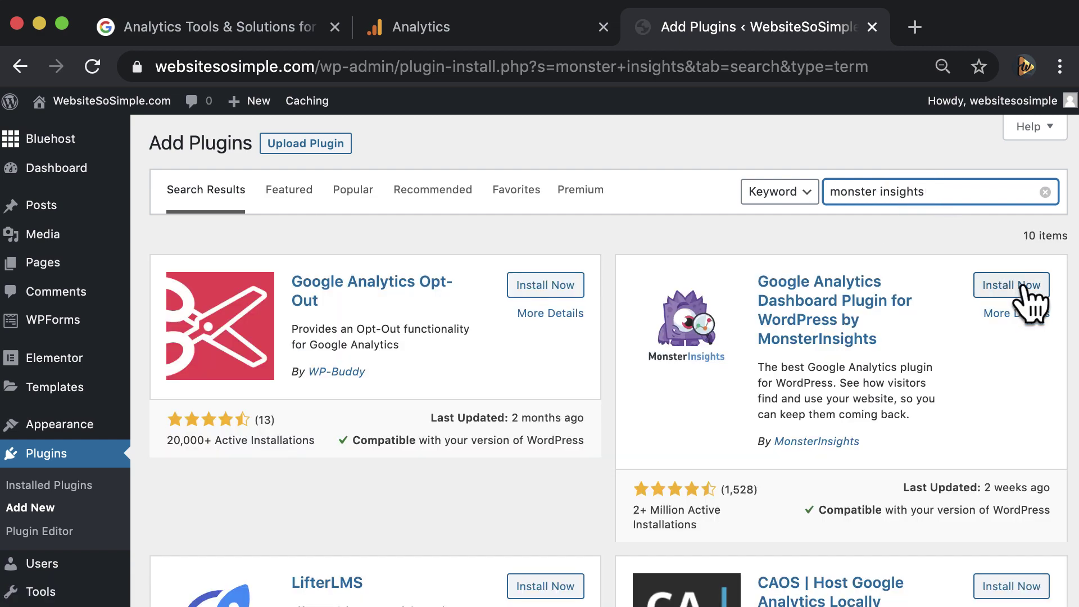
pyautogui.click(1024, 285)
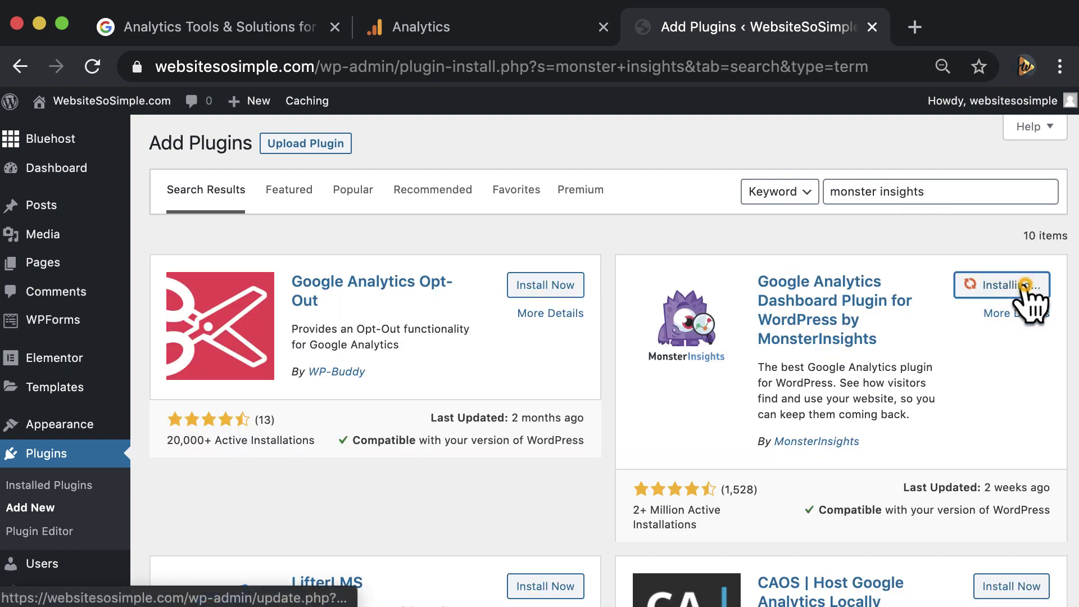
pyautogui.click(1024, 285)
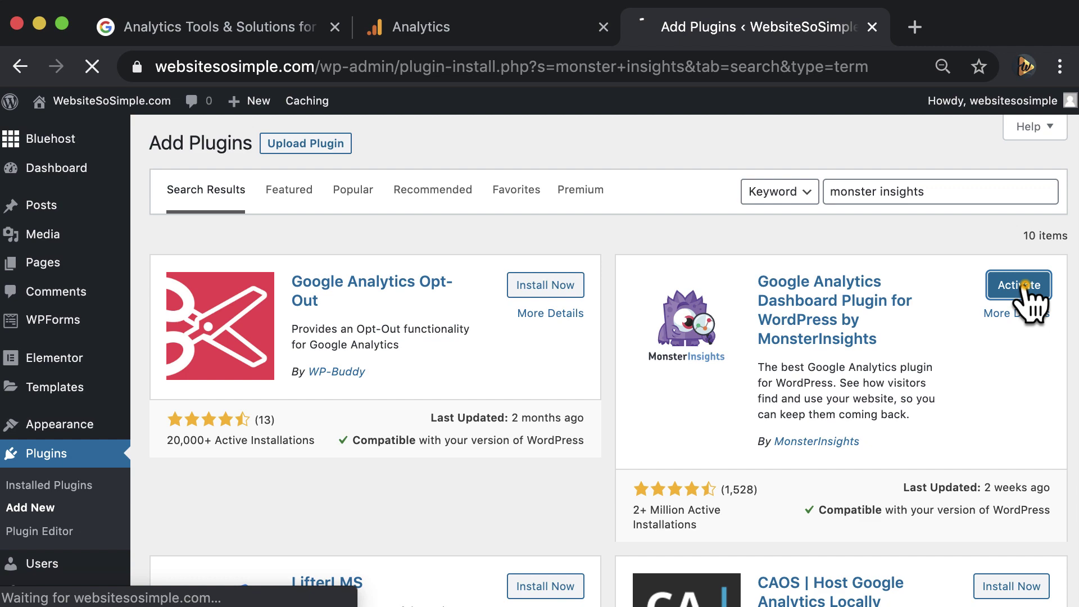
# - Launch the MonsterInsights setup wizard and choose the Business Website category
pyautogui.scroll(-4, 1024, 285)
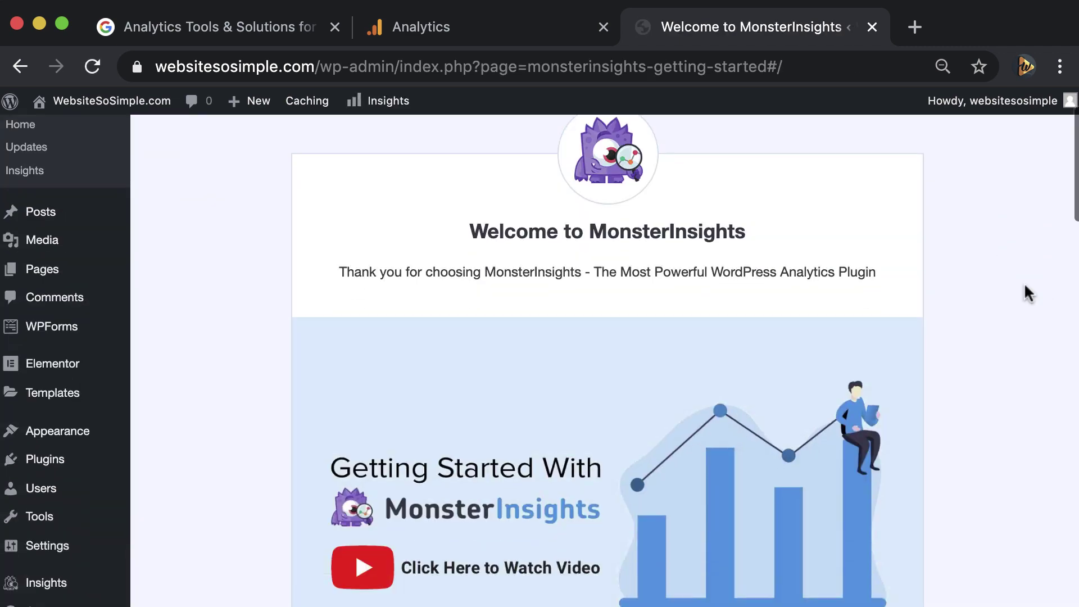
pyautogui.scroll(-3, 1024, 282)
pyautogui.click(471, 488)
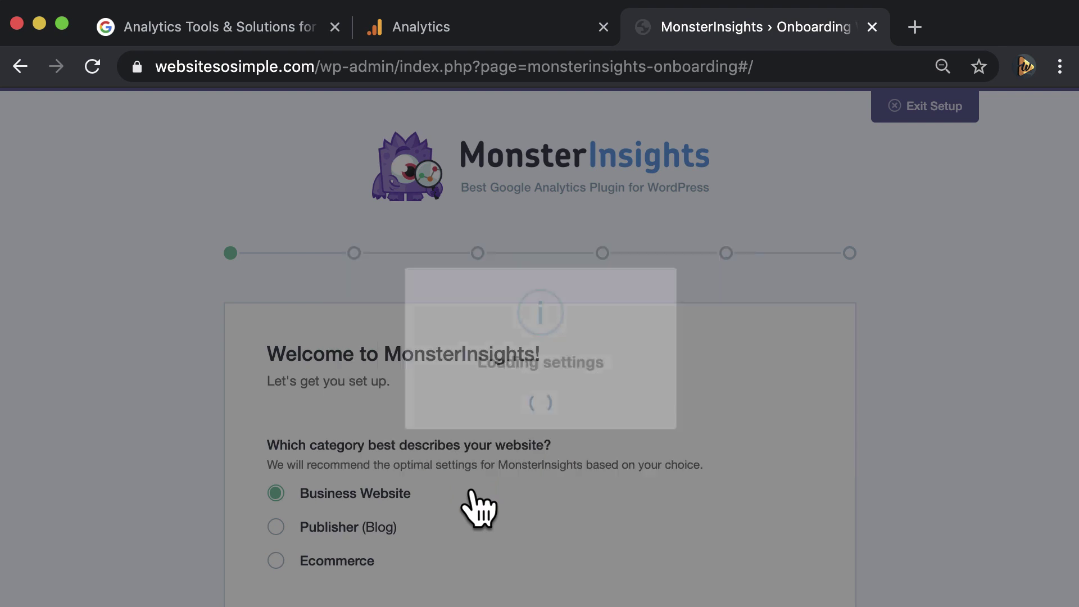
pyautogui.scroll(-3, 477, 508)
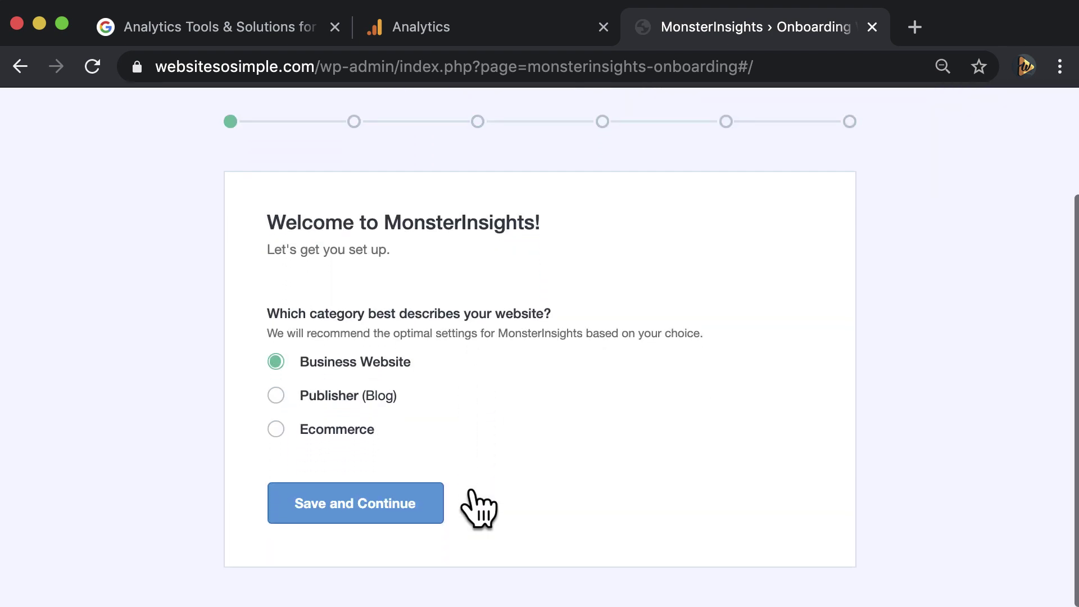
pyautogui.click(430, 508)
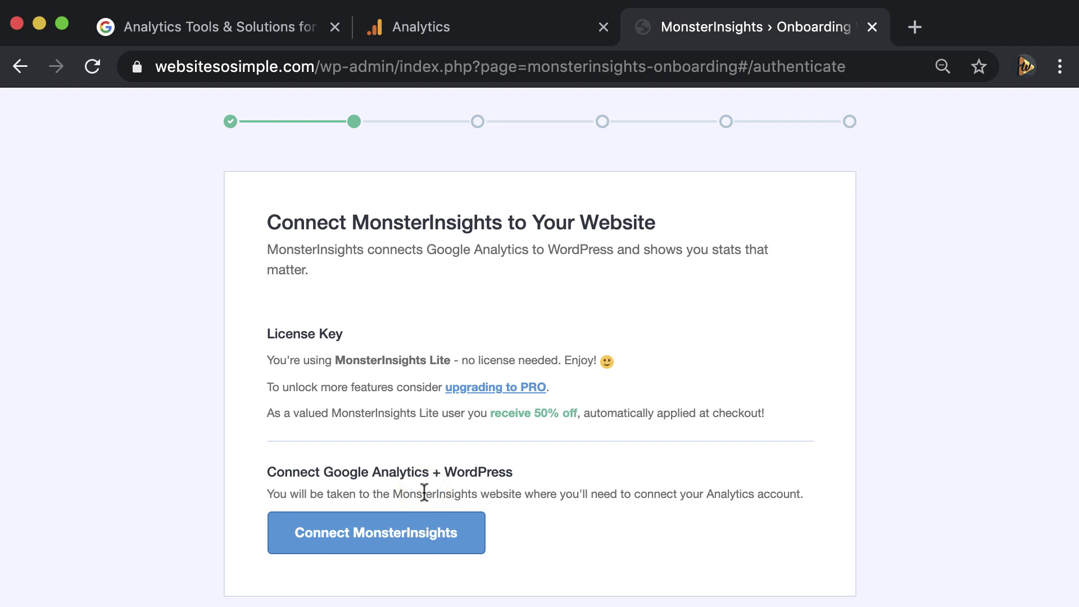
# - Connect MonsterInsights to Google Analytics with the site's Google account and allow access
pyautogui.click(442, 535)
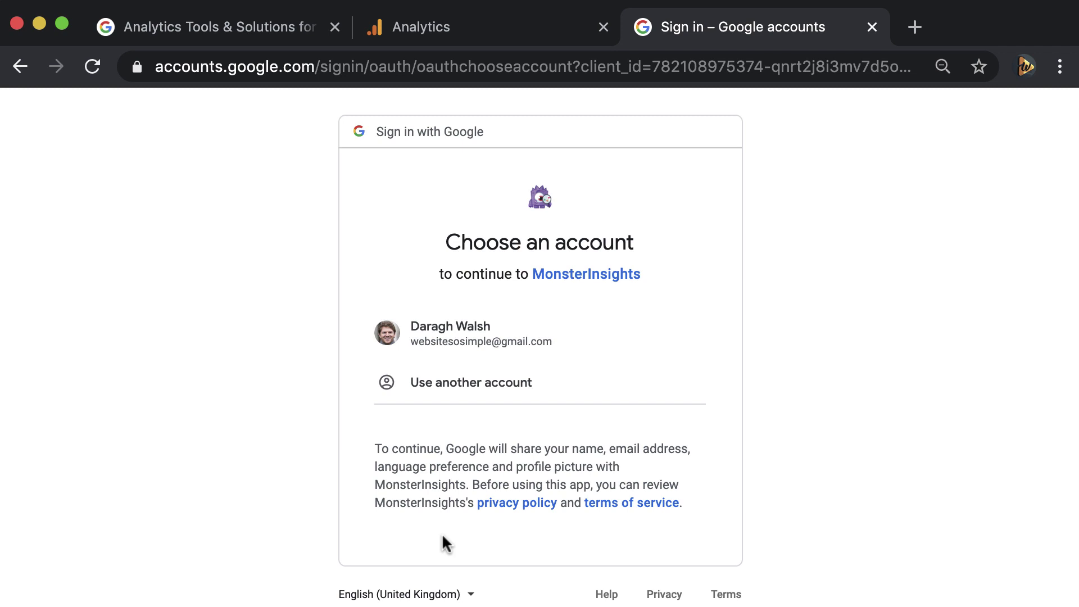
pyautogui.click(593, 335)
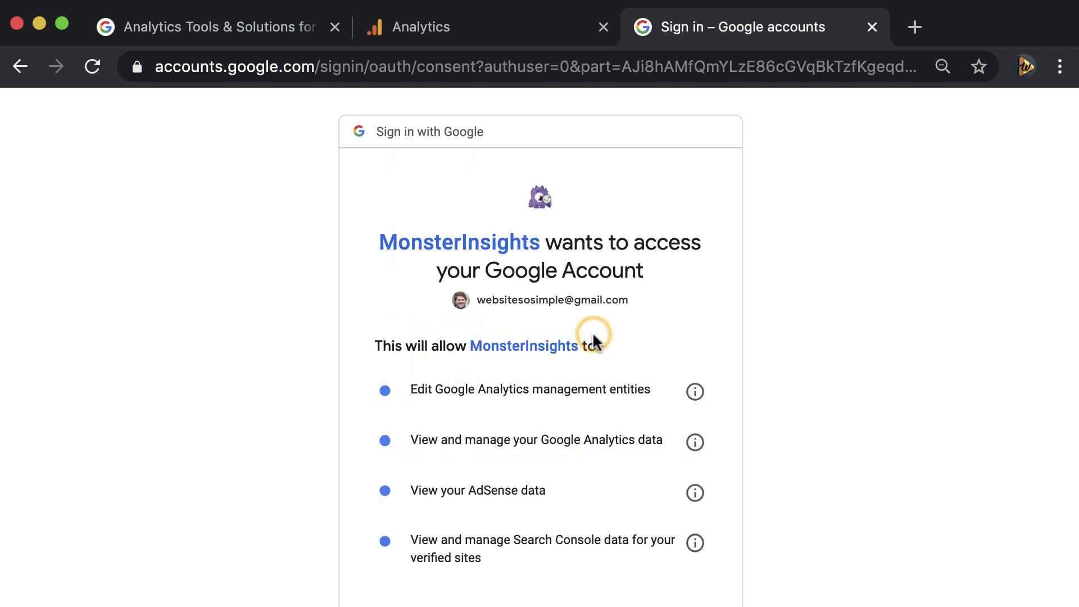
pyautogui.scroll(-5, 593, 331)
pyautogui.click(665, 513)
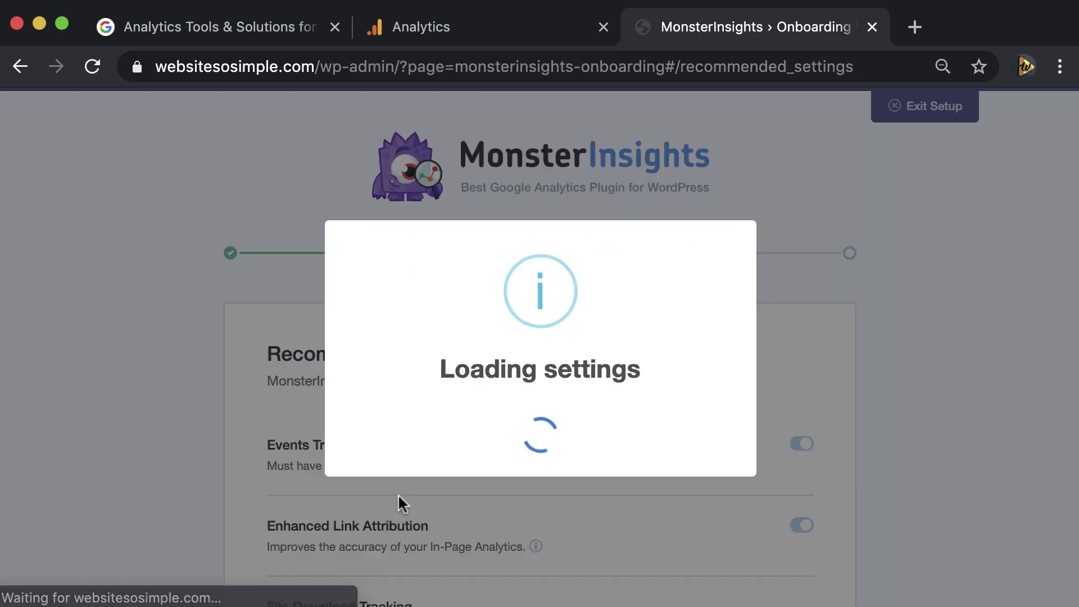
# - Save the recommended tracking settings, skip the addons step, and finish the wizard
pyautogui.scroll(-5, 399, 497)
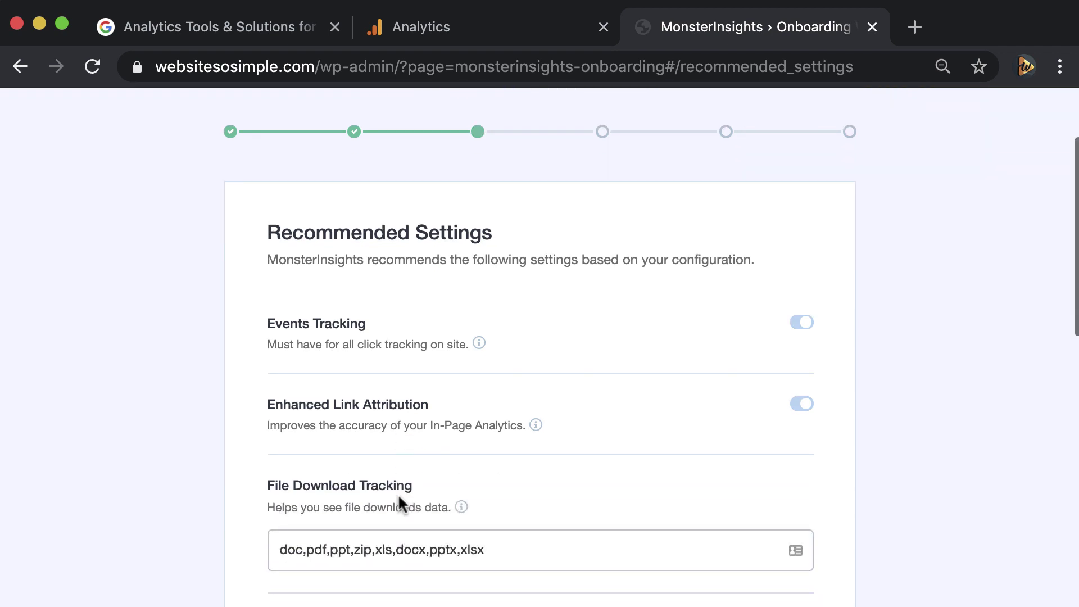
pyautogui.scroll(-8, 398, 493)
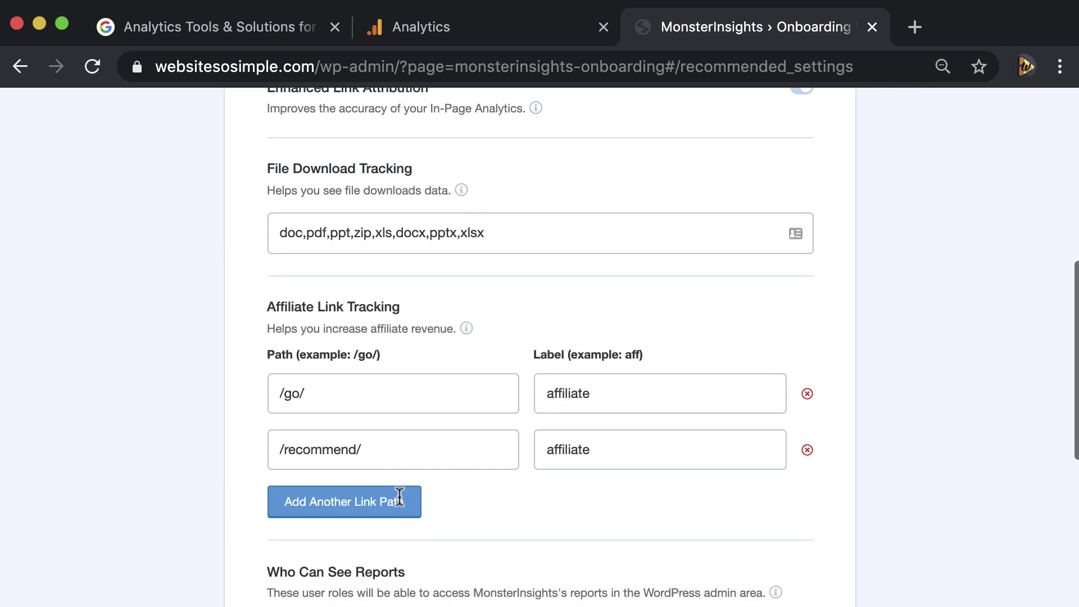
pyautogui.scroll(-1, 398, 497)
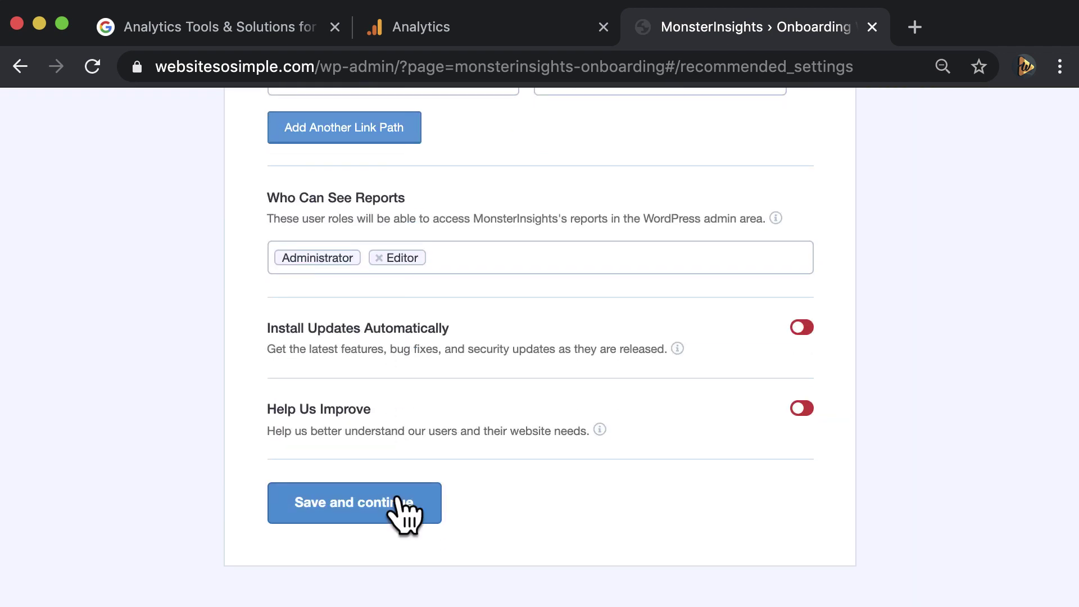
pyautogui.click(398, 497)
pyautogui.click(398, 497)
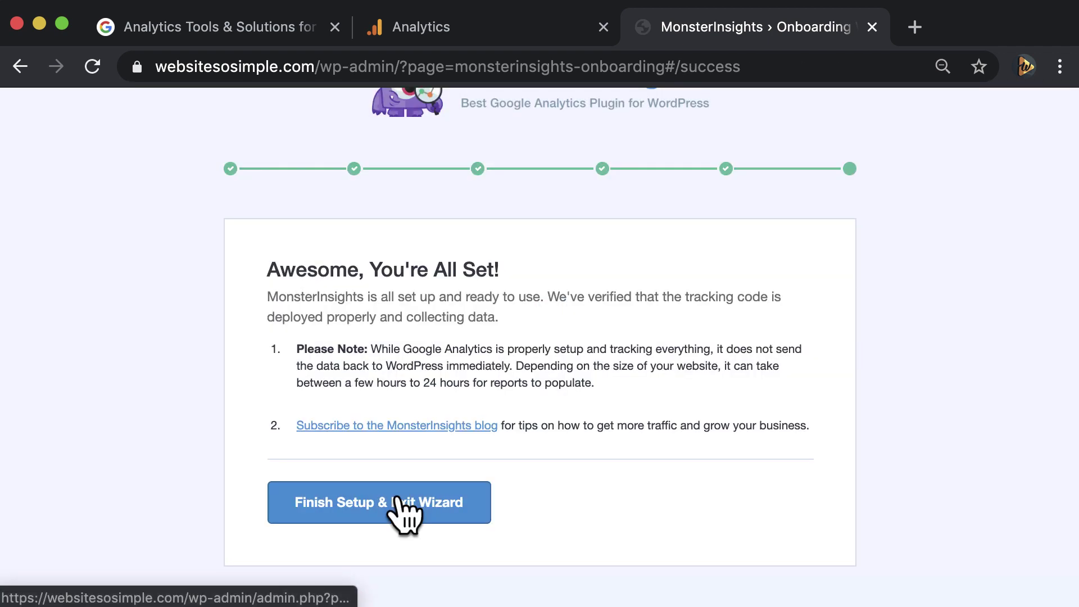
pyautogui.click(403, 514)
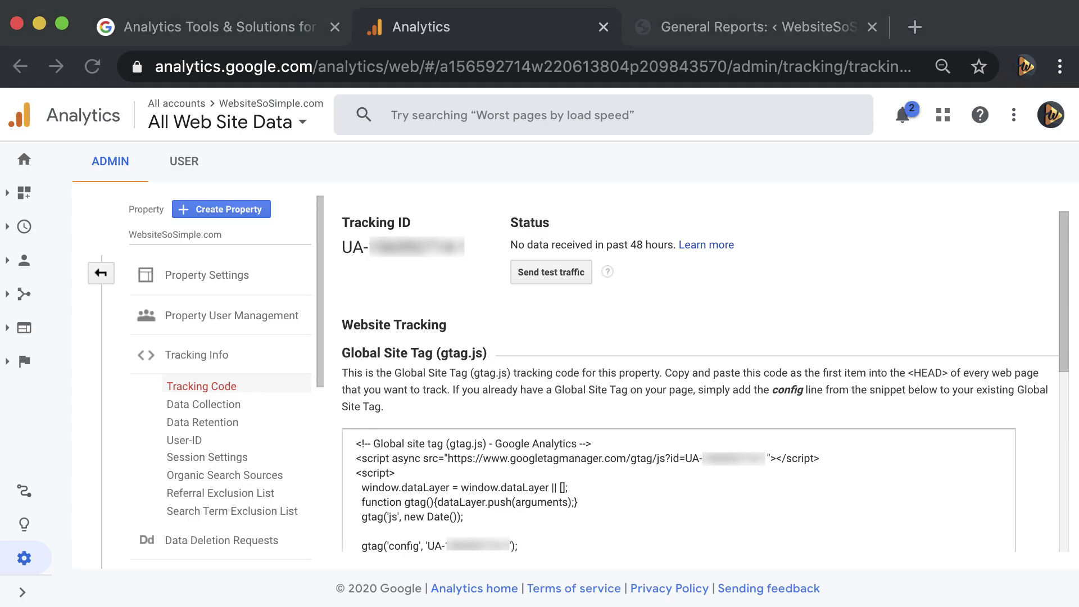
# - Visit websitesosimple.com in an incognito window, then shrink and move that window aside
pyautogui.press('super+shift+n')
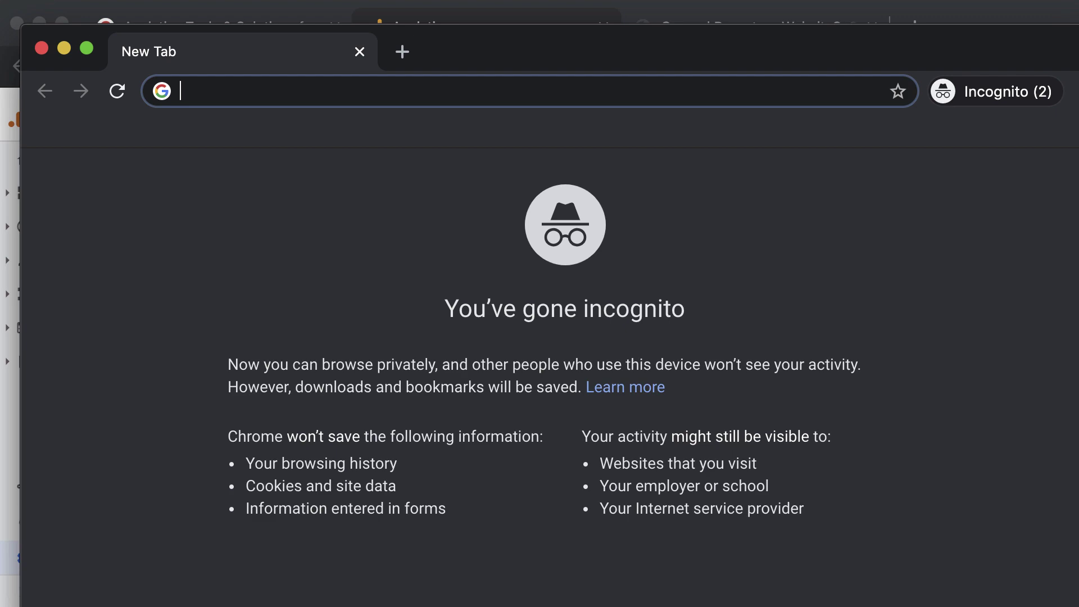
pyautogui.write('websitesosimple.com')
pyautogui.press('Return')
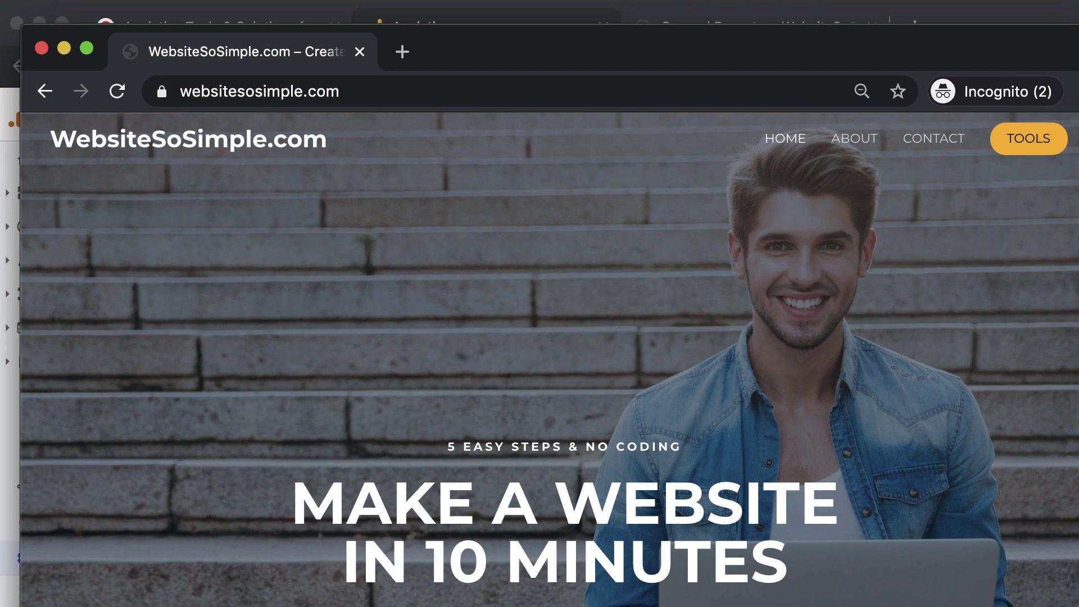
pyautogui.moveTo(1074, 603); pyautogui.dragTo(554, 466)
pyautogui.moveTo(304, 49); pyautogui.dragTo(1009, 62)
# - Reload the Analytics tracking page so it shows traffic received and 1 active user
pyautogui.click(92, 67)
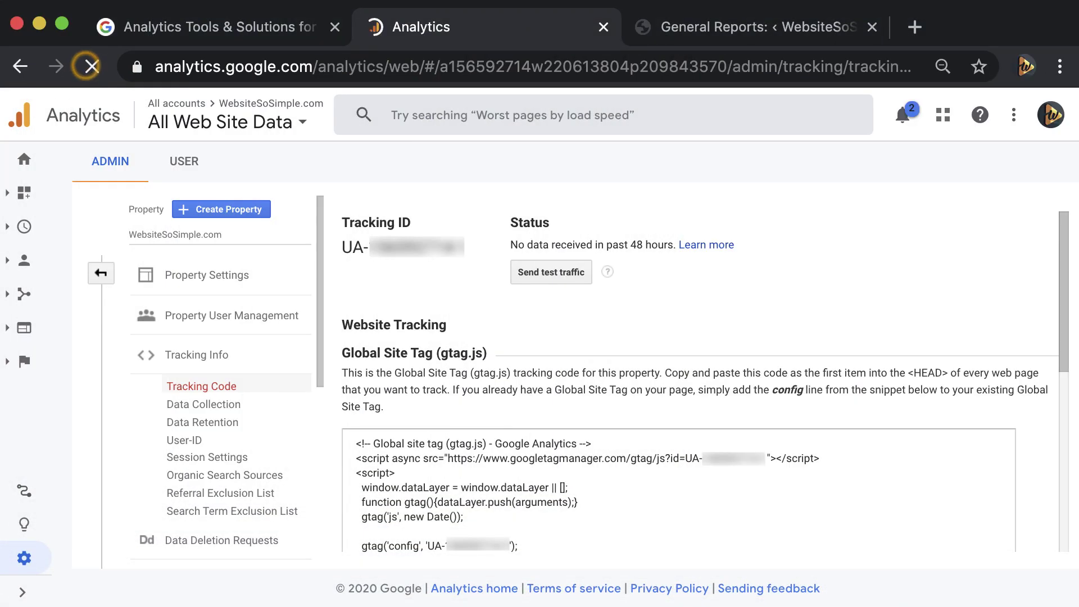
pyautogui.click(92, 66)
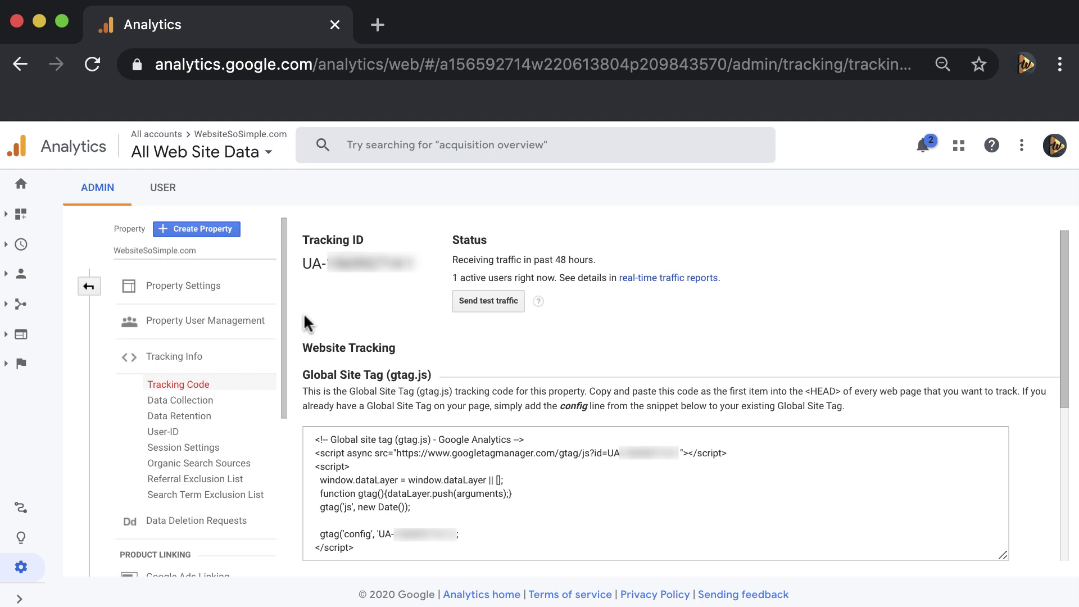
# - Open the Home report and browse its users, channels, locations, devices and page-view cards
pyautogui.click(21, 186)
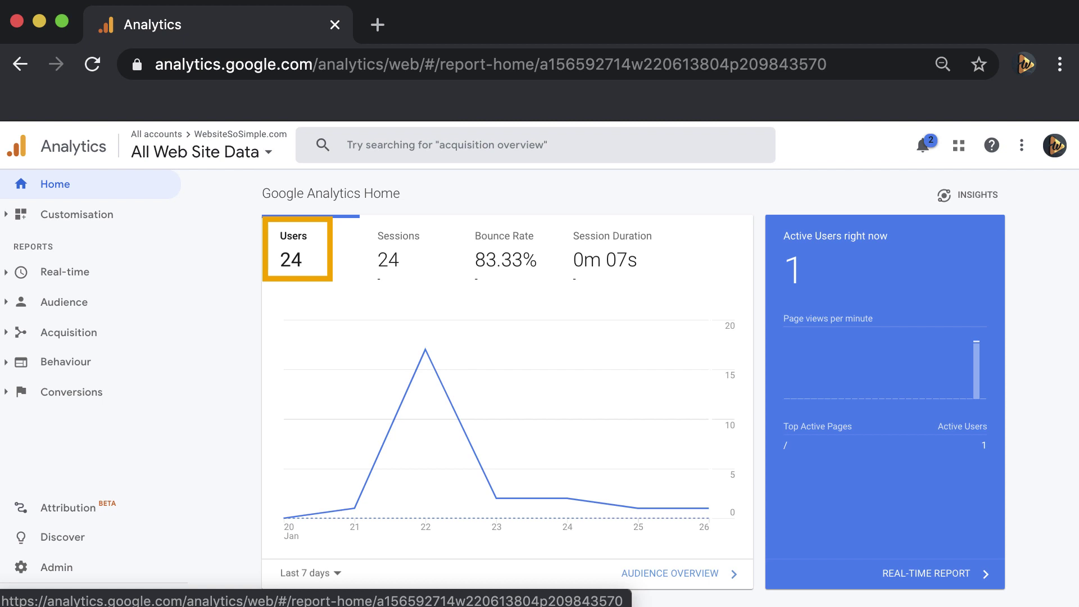
pyautogui.scroll(-7, 207, 284)
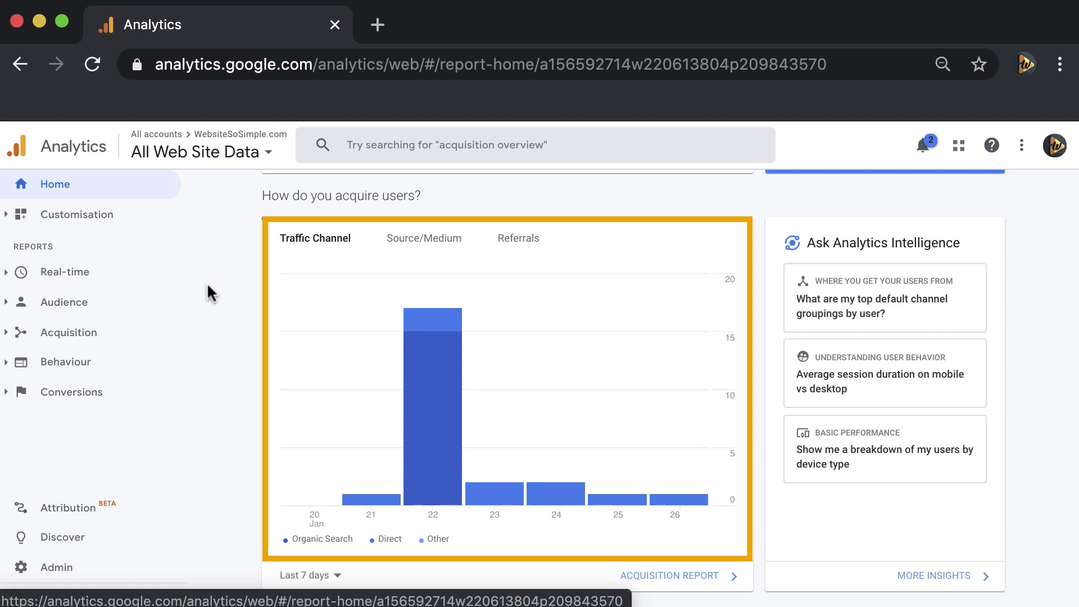
pyautogui.scroll(-14, 207, 284)
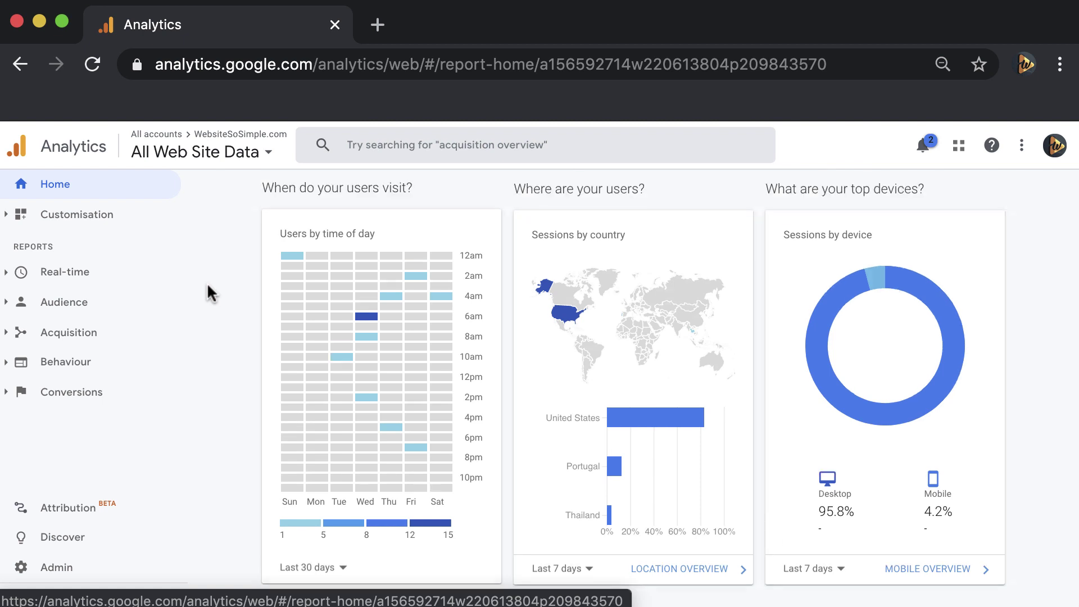
pyautogui.scroll(-5, 206, 282)
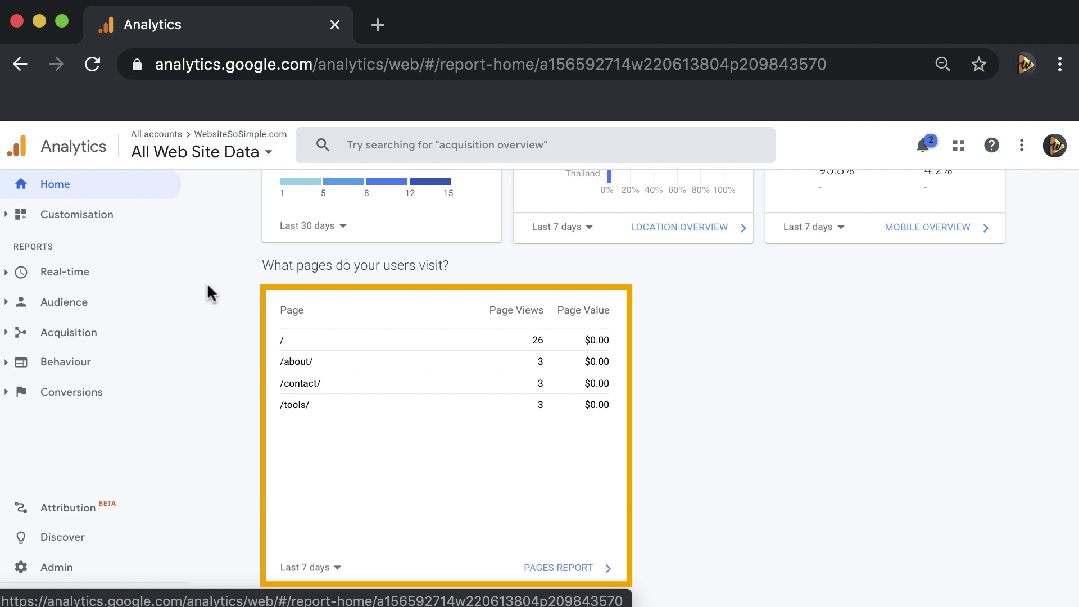
pyautogui.scroll(10, 207, 285)
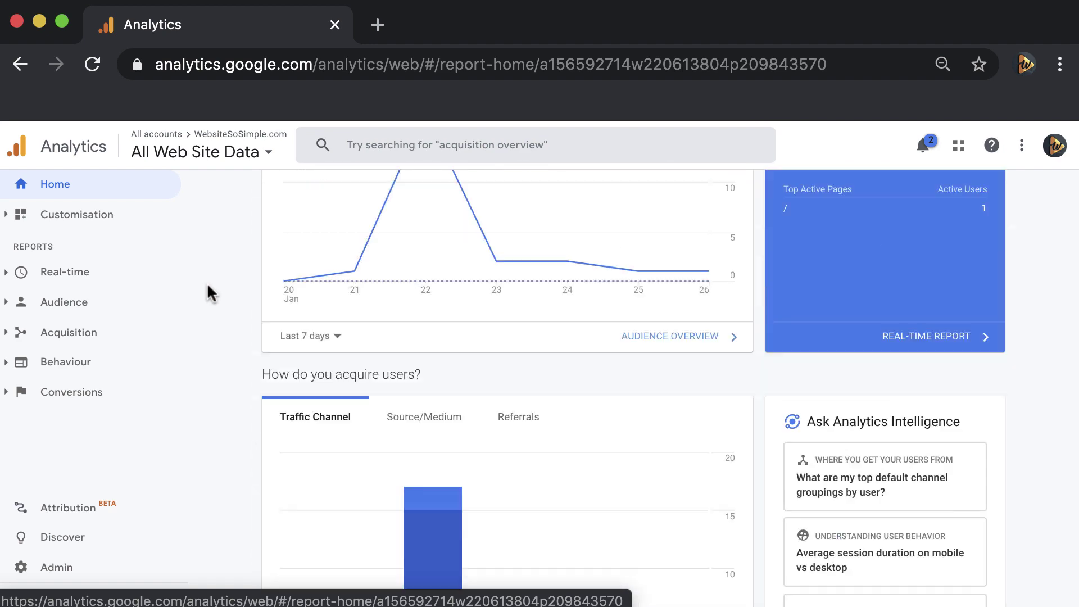